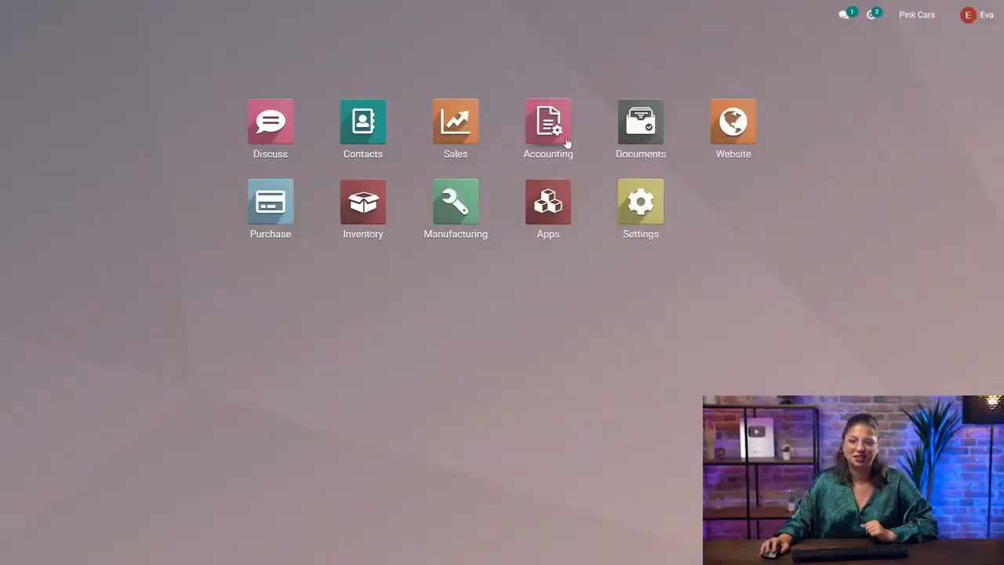
- Open customer invoice INV/2022/00010 in Accounting and inspect its linked payment's journal entry
left_click(567, 142)
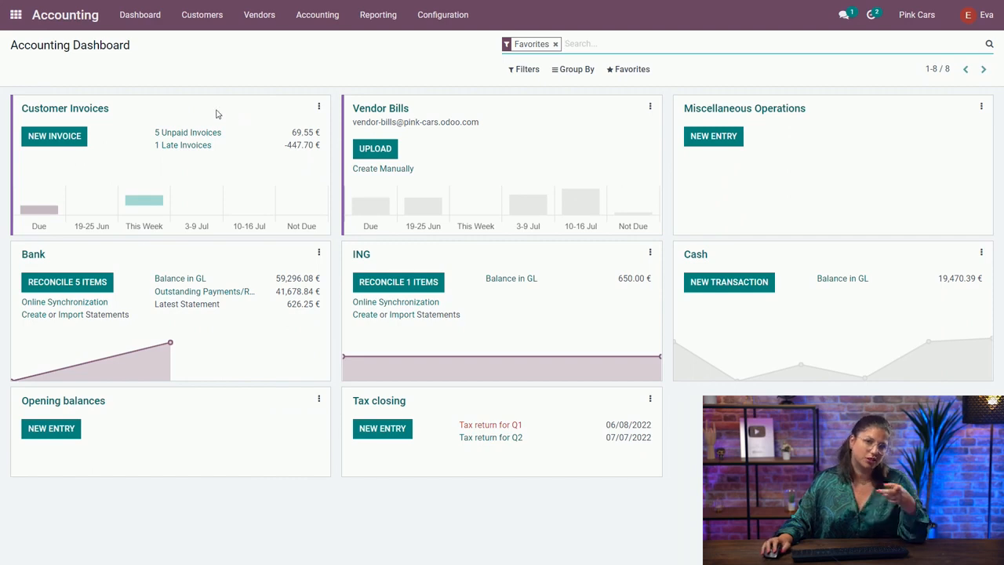
left_click(90, 108)
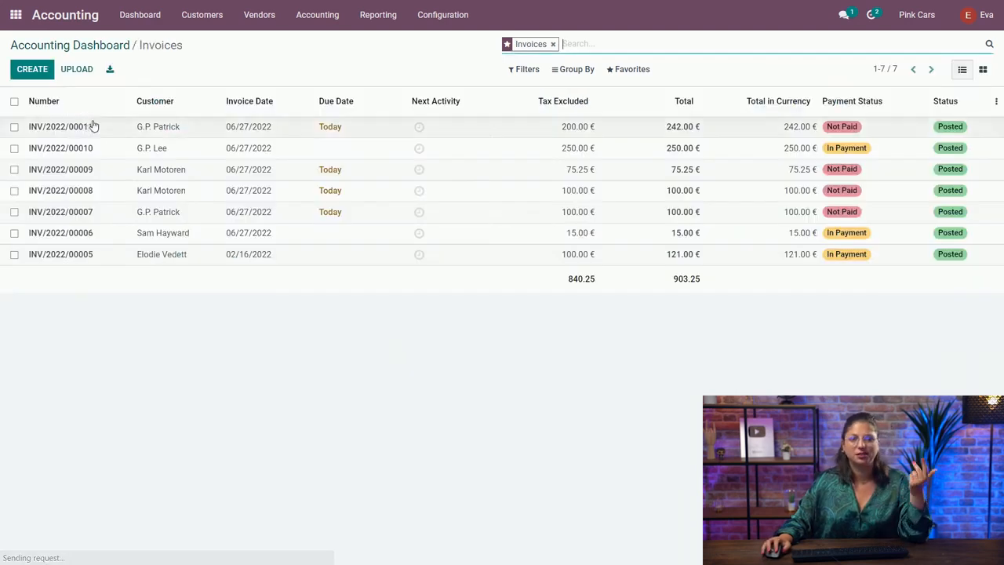
left_click(252, 153)
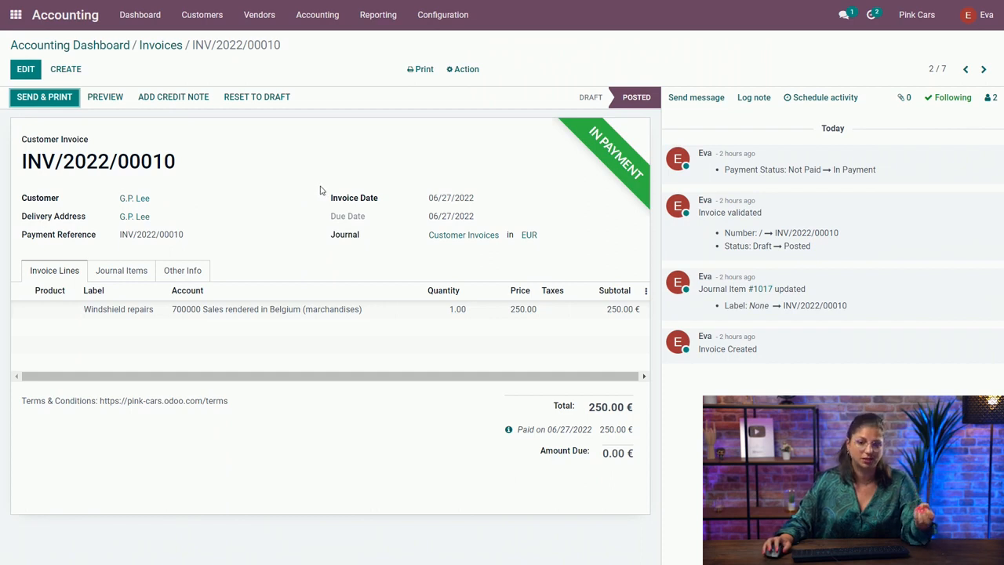
left_click(507, 430)
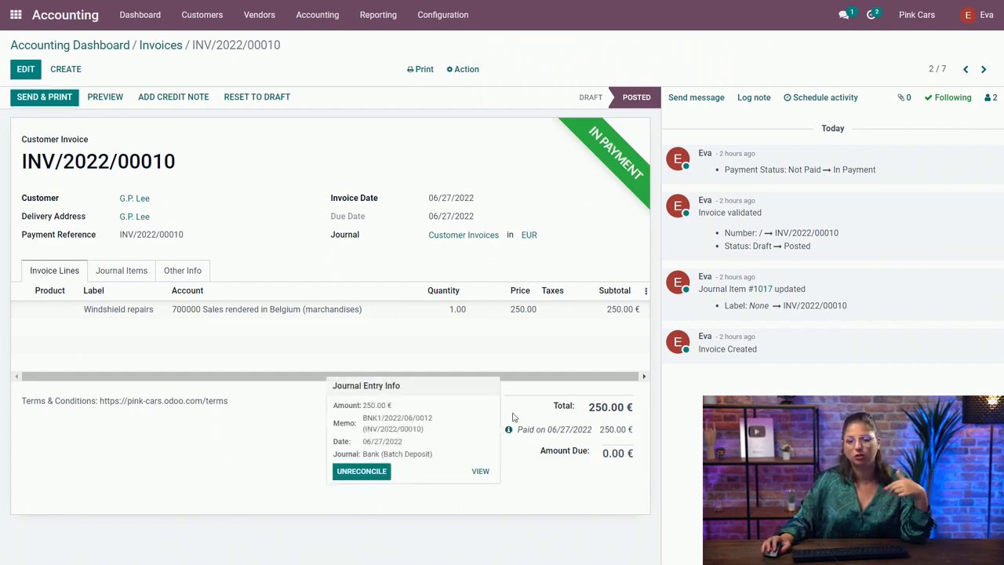
left_click(481, 471)
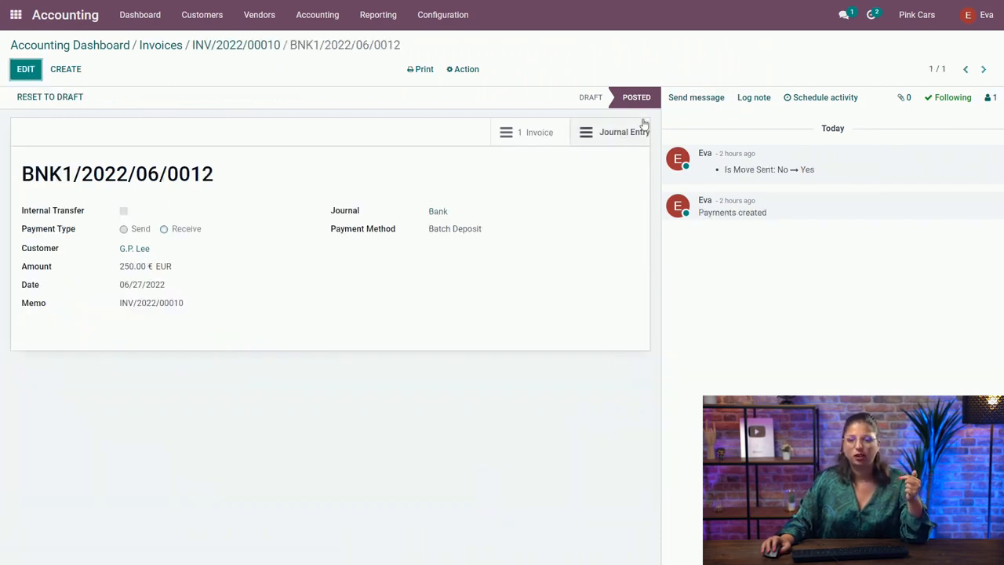
left_click(583, 146)
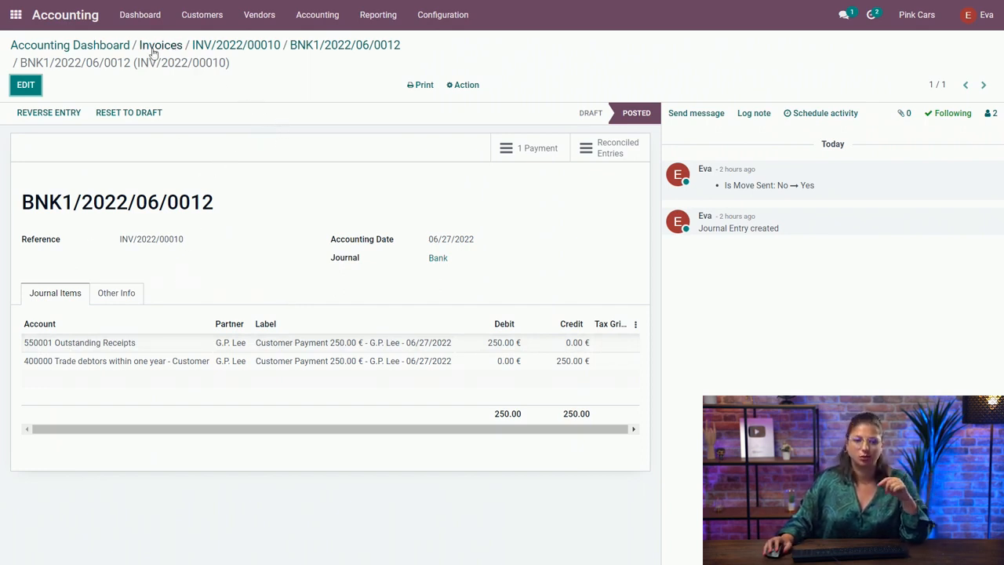
- Open the Bank journal's statement dated 06/27/2022 and examine its journal entries before reconciliation
left_click(122, 51)
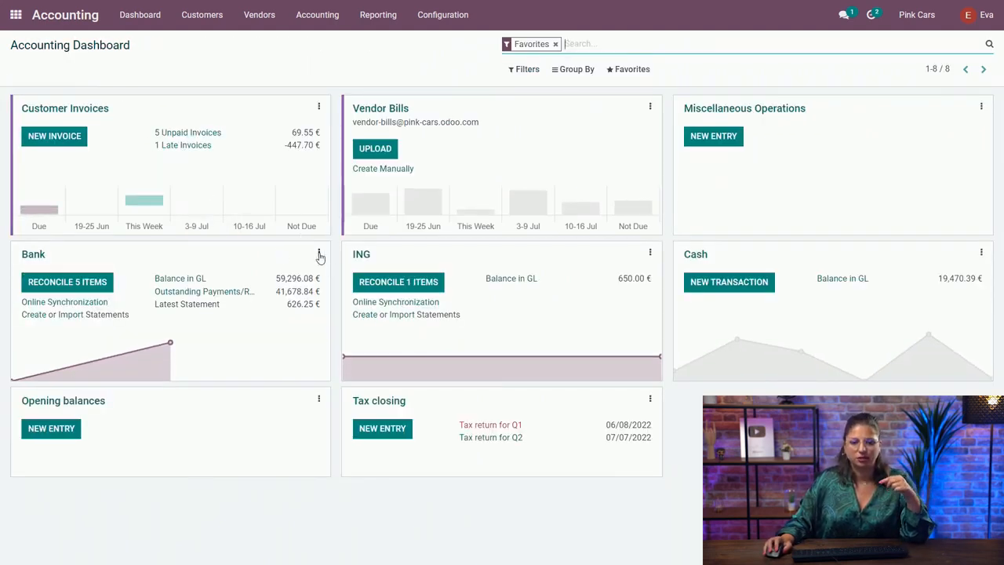
left_click(318, 252)
left_click(102, 302)
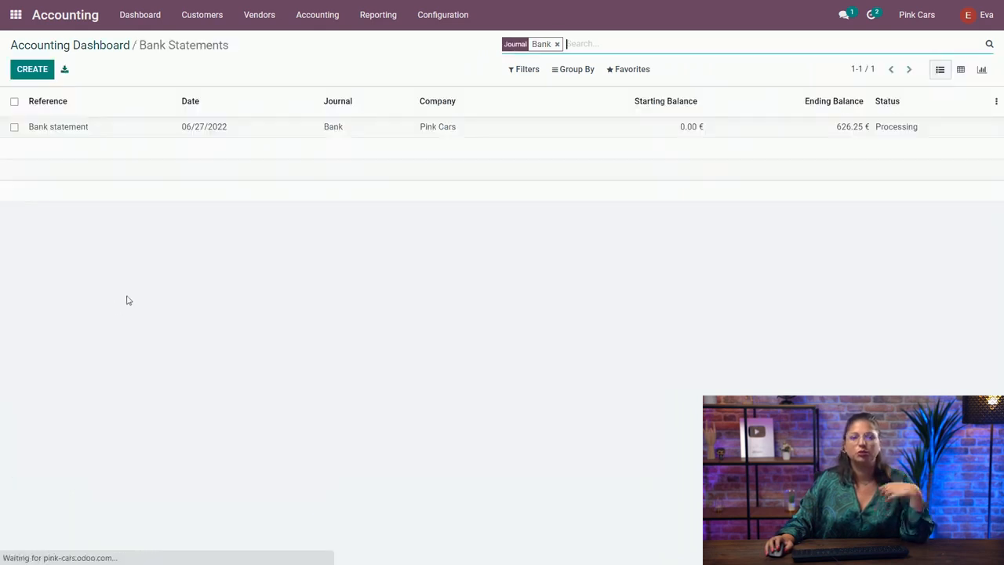
left_click(227, 132)
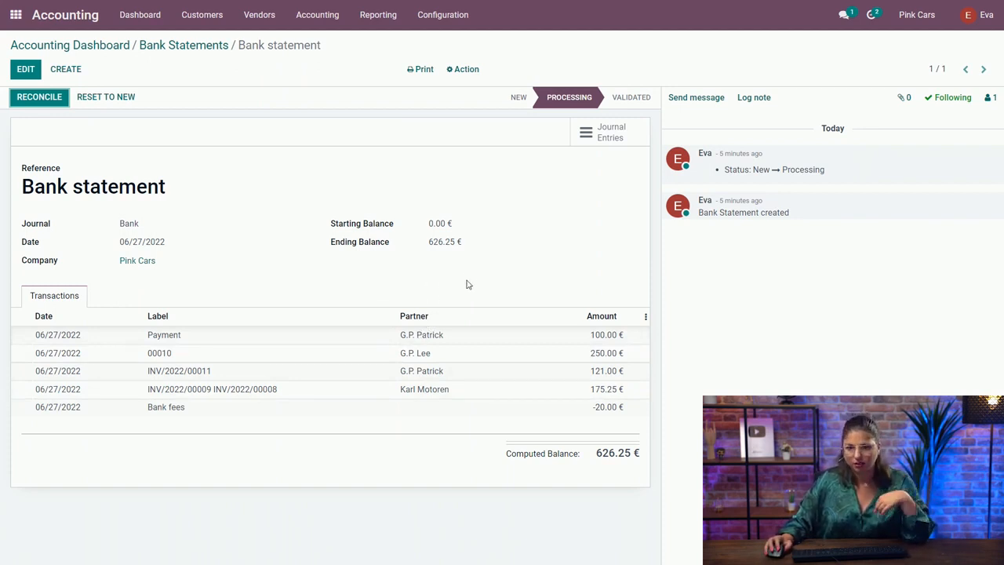
left_click(597, 148)
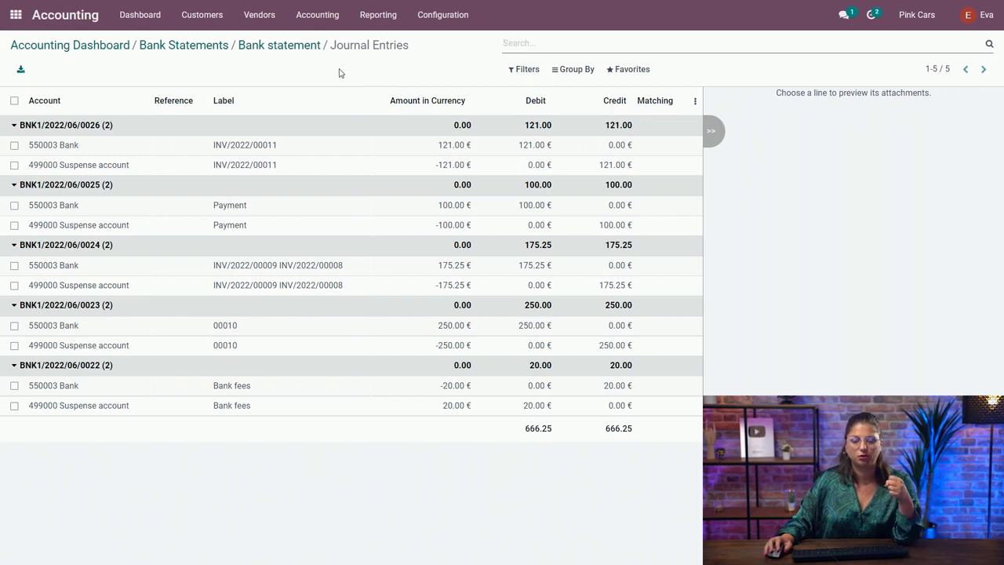
- Start reconciling the bank statement and validate the proposed matches for the 100.00 € and 250.00 € transactions
left_click(274, 46)
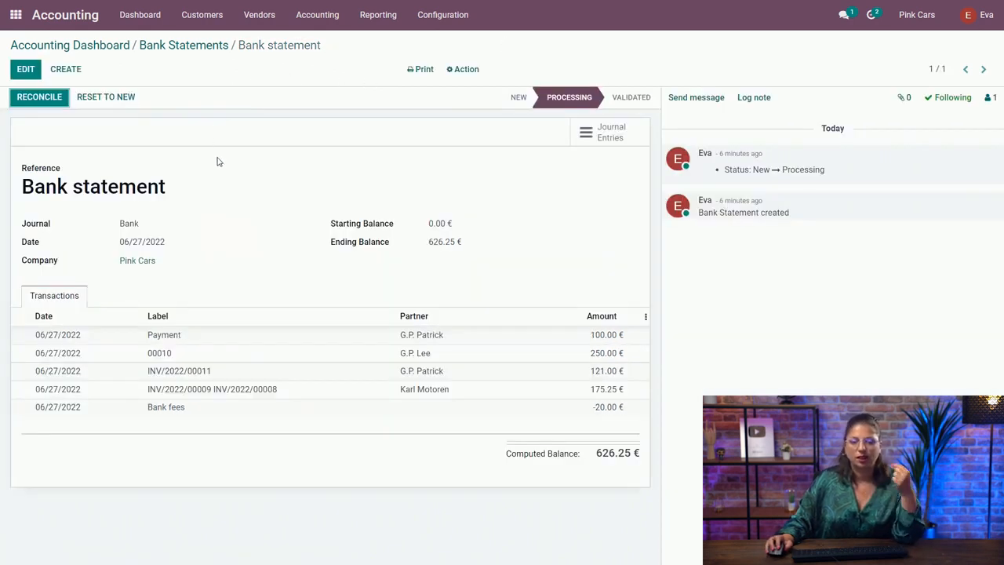
left_click(49, 107)
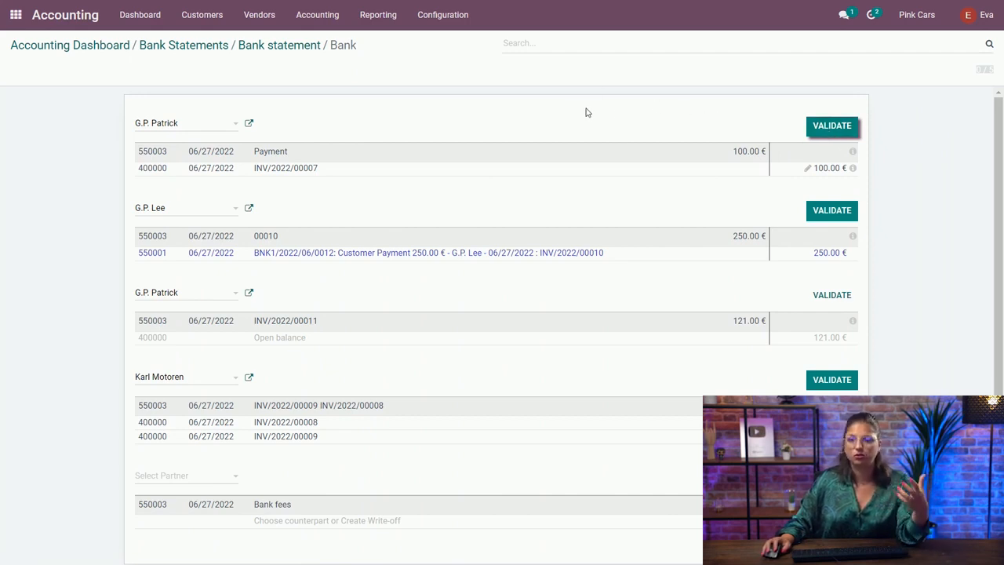
left_click(837, 126)
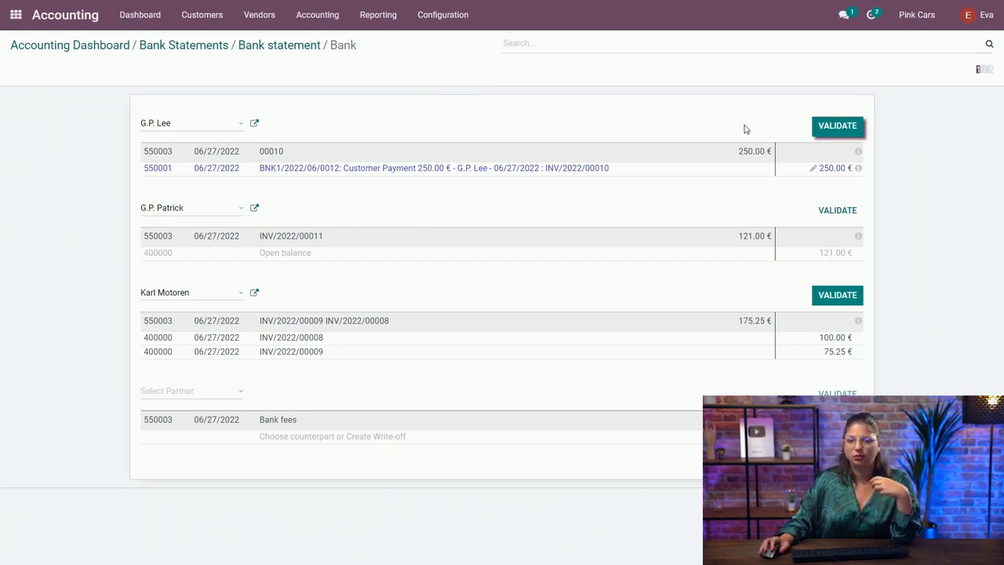
left_click(835, 127)
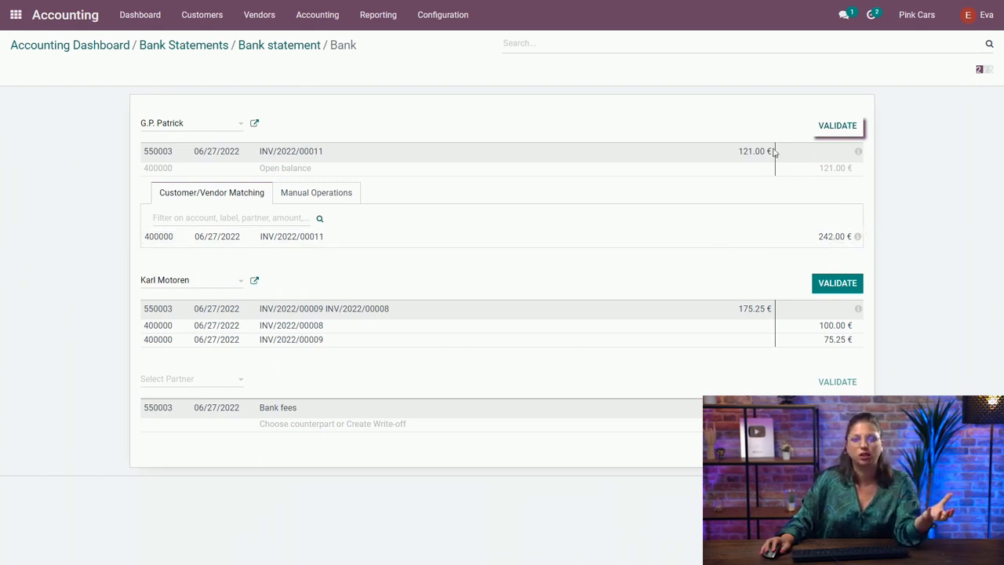
- Match the 121.00 € transaction with INV/2022/00011 as a partial payment and validate it, plus the 175.25 € transaction matched to two invoices
left_click(482, 239)
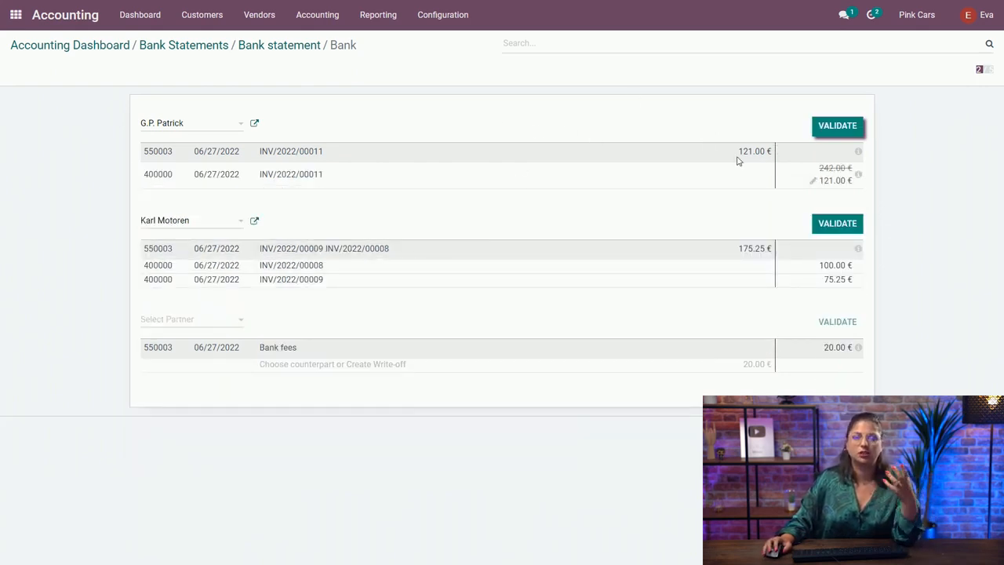
left_click(814, 183)
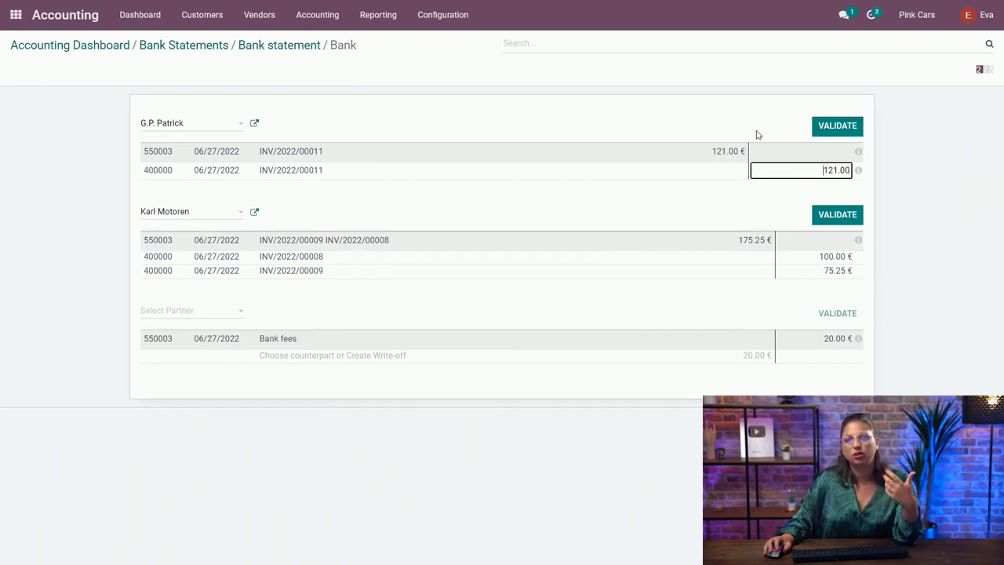
left_click(817, 128)
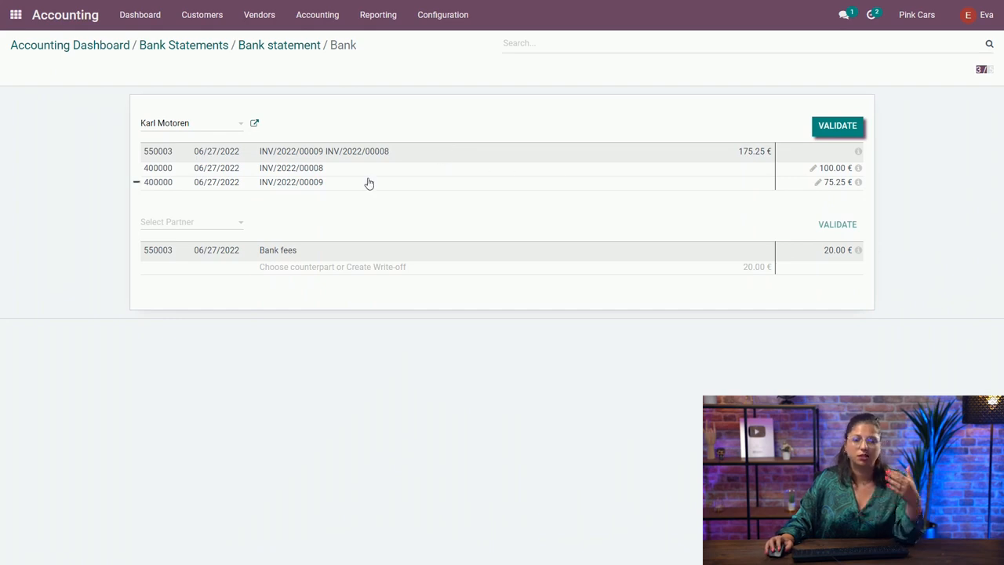
left_click(836, 126)
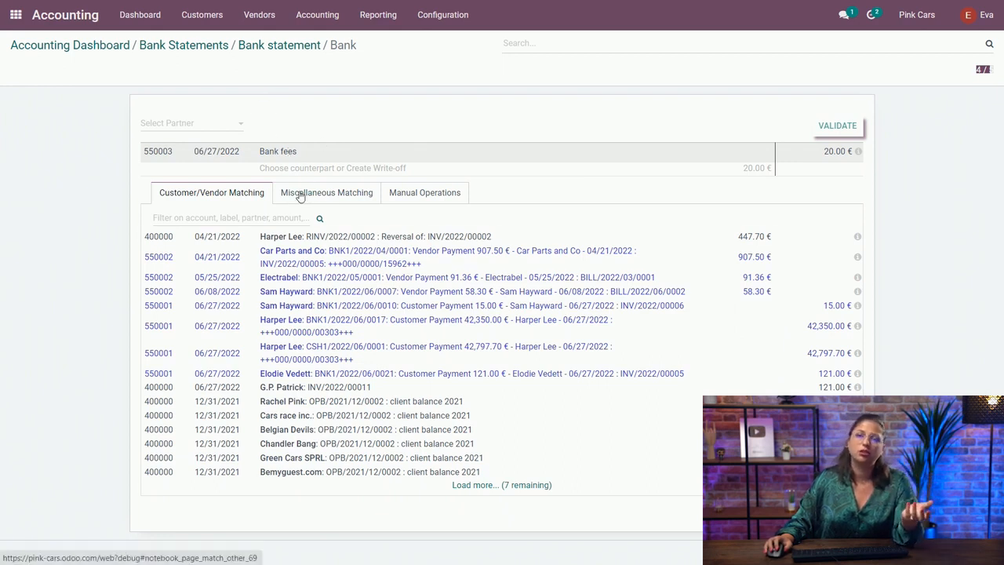
- Try booking the bank fees manually to account 650000, and remove that counterpart line again
left_click(178, 123)
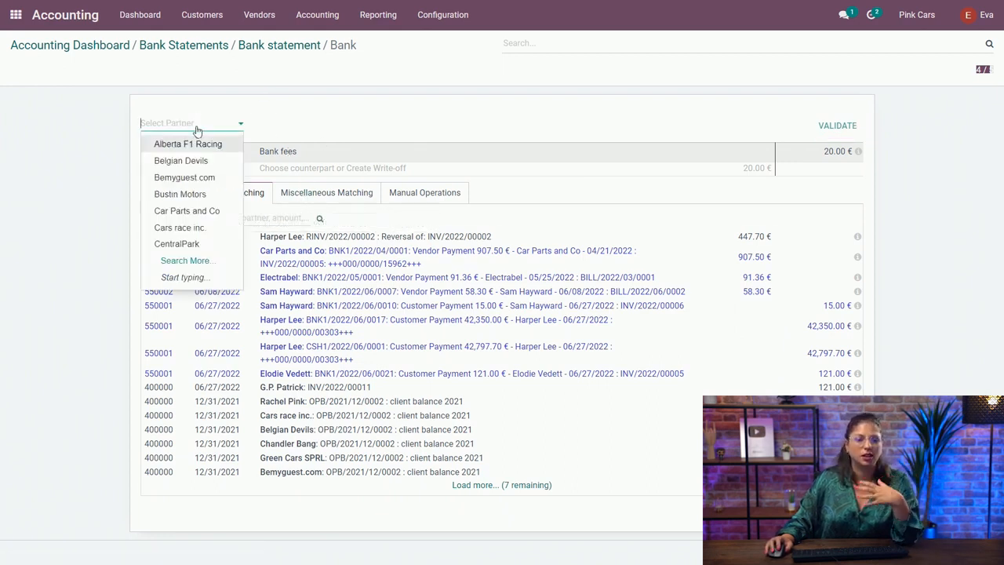
left_click(292, 119)
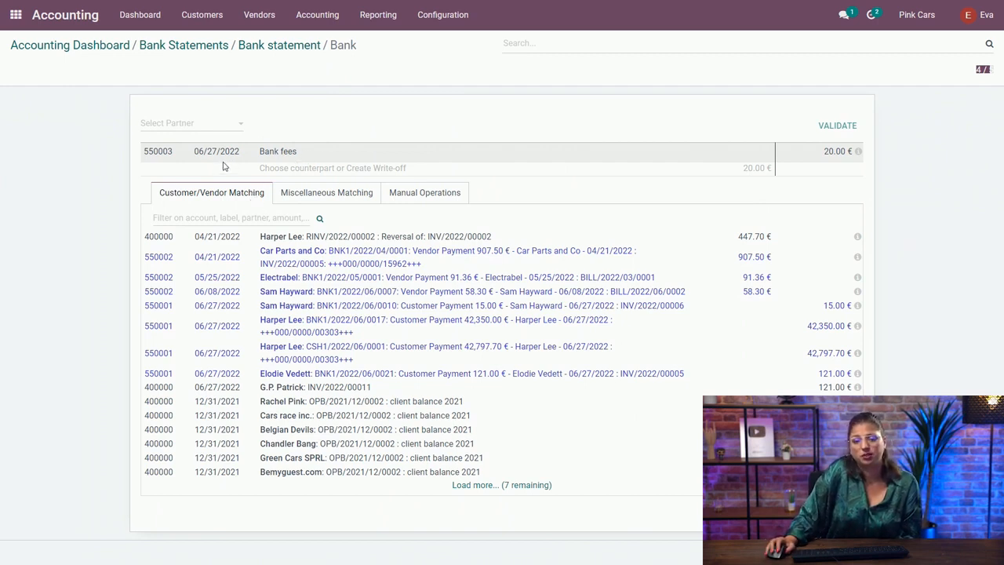
left_click(420, 196)
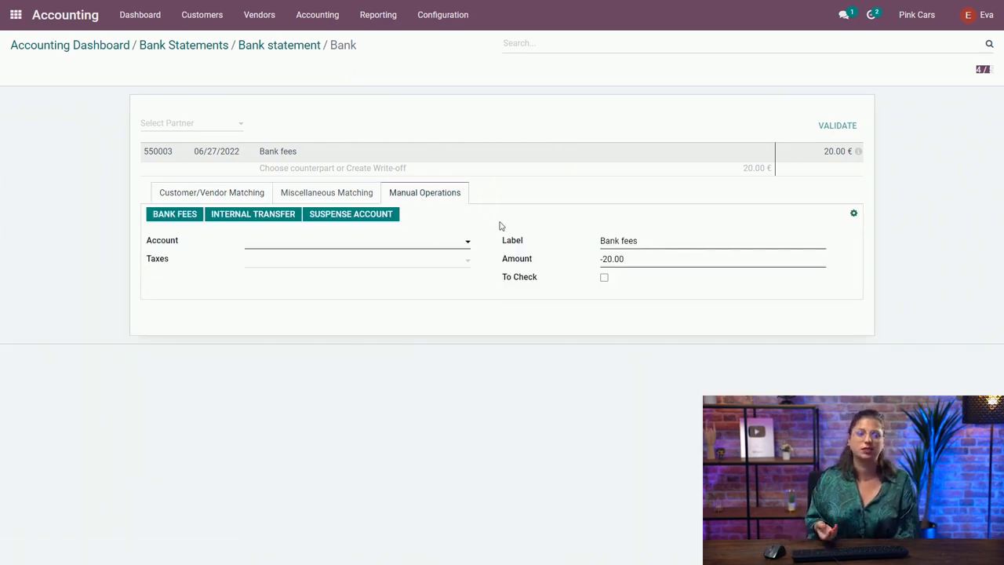
left_click(315, 242)
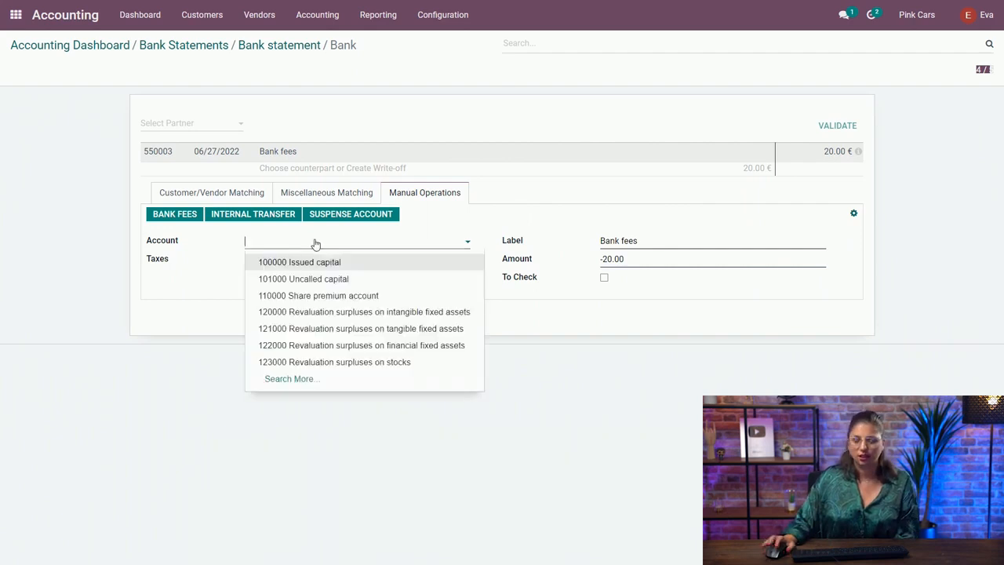
type("65")
left_click(323, 264)
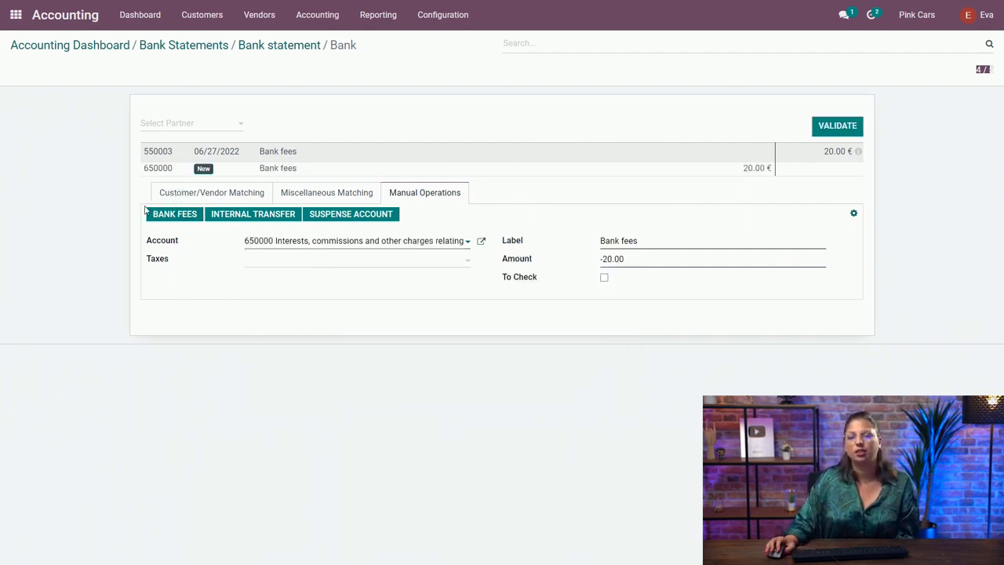
left_click(136, 170)
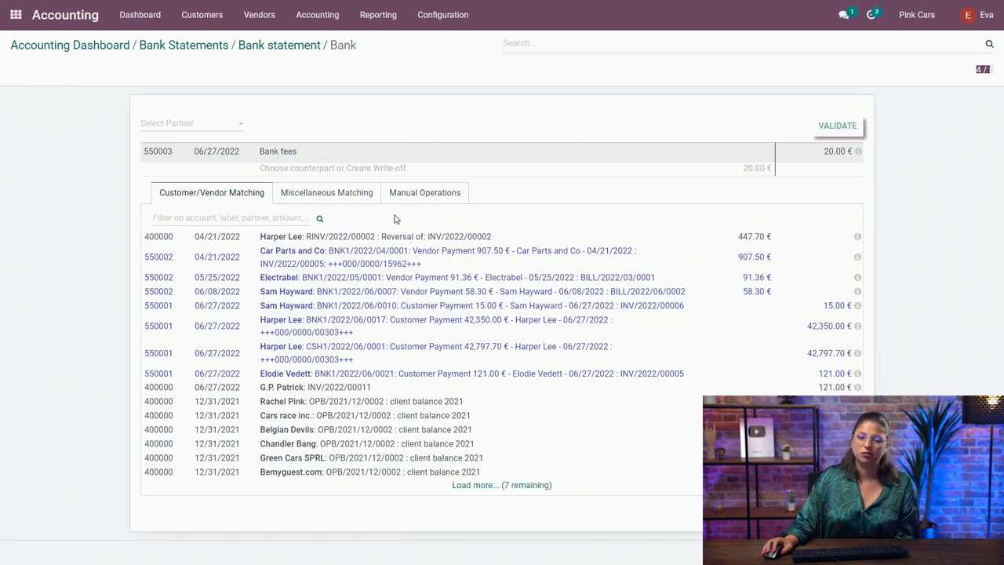
- Apply the preset Bank Fees counterpart to the 20.00 € bank fees transaction through a manual operation and validate it
left_click(425, 194)
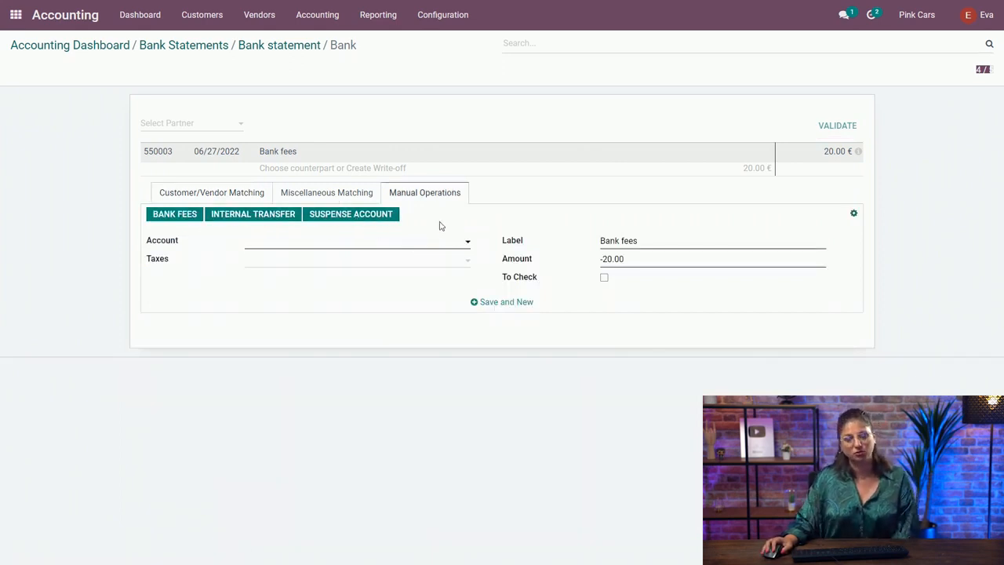
left_click(175, 217)
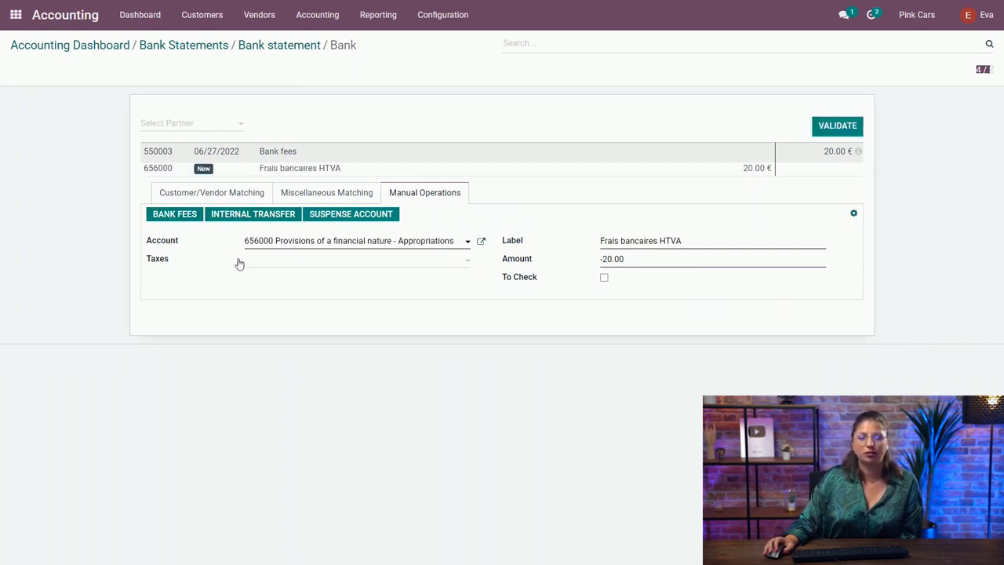
left_click(833, 131)
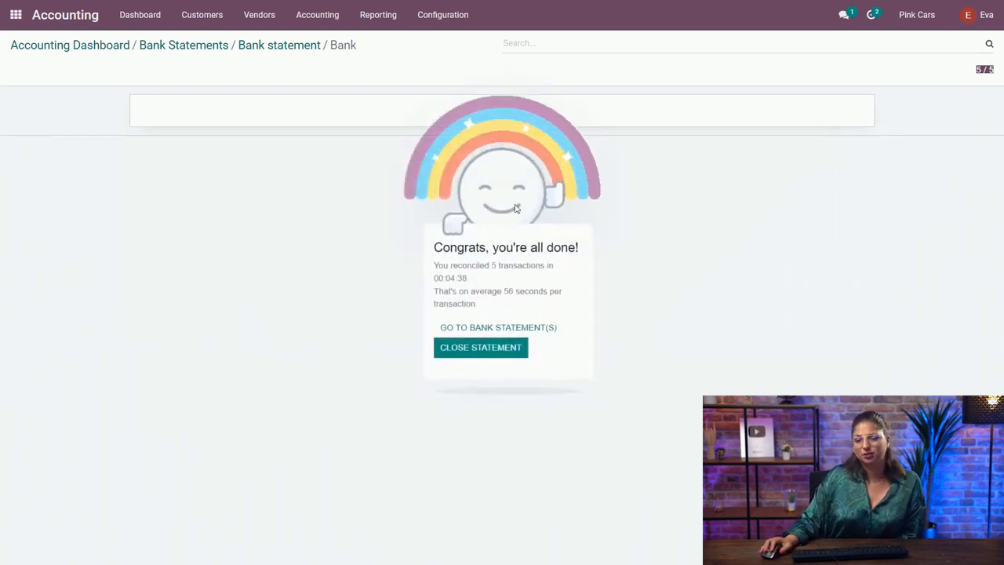
- Review the reconciled bank statement's journal entries, and check the payment statuses in the customer invoices list
left_click(294, 48)
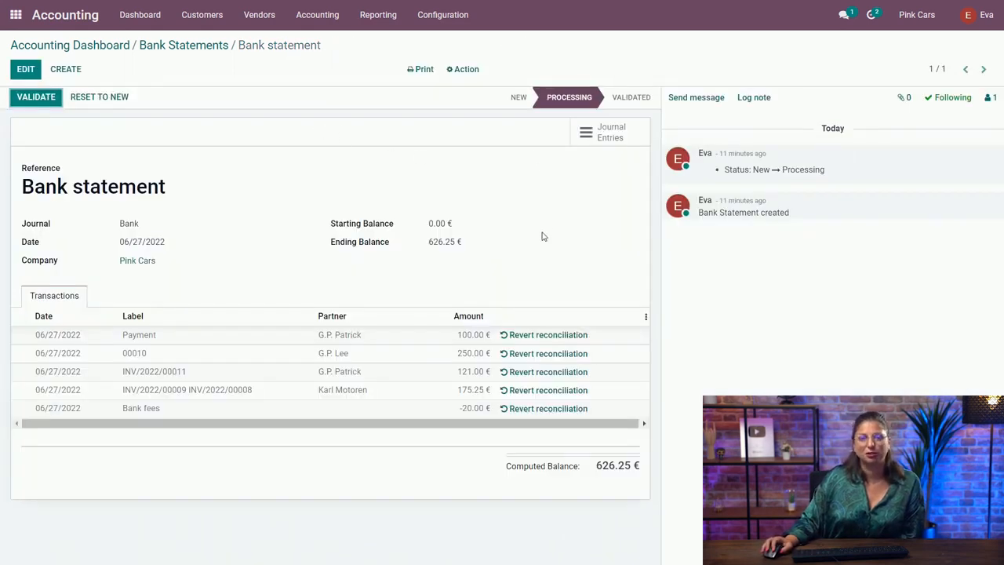
left_click(604, 132)
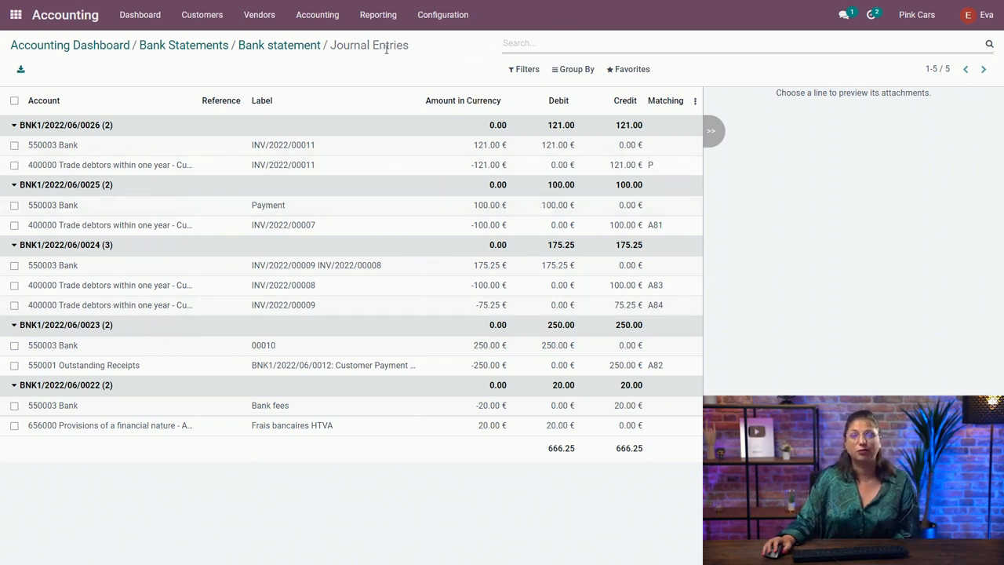
left_click(88, 48)
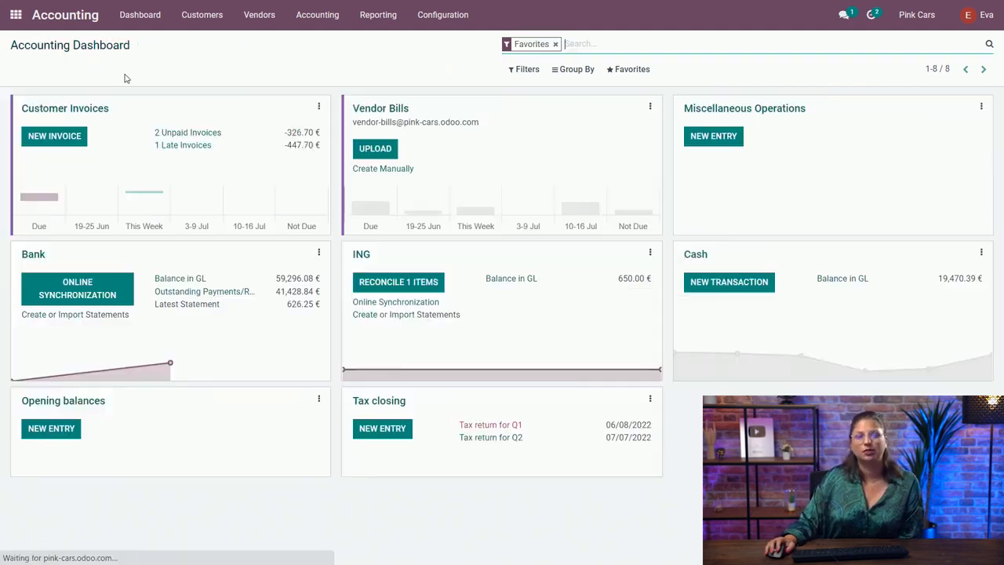
left_click(81, 109)
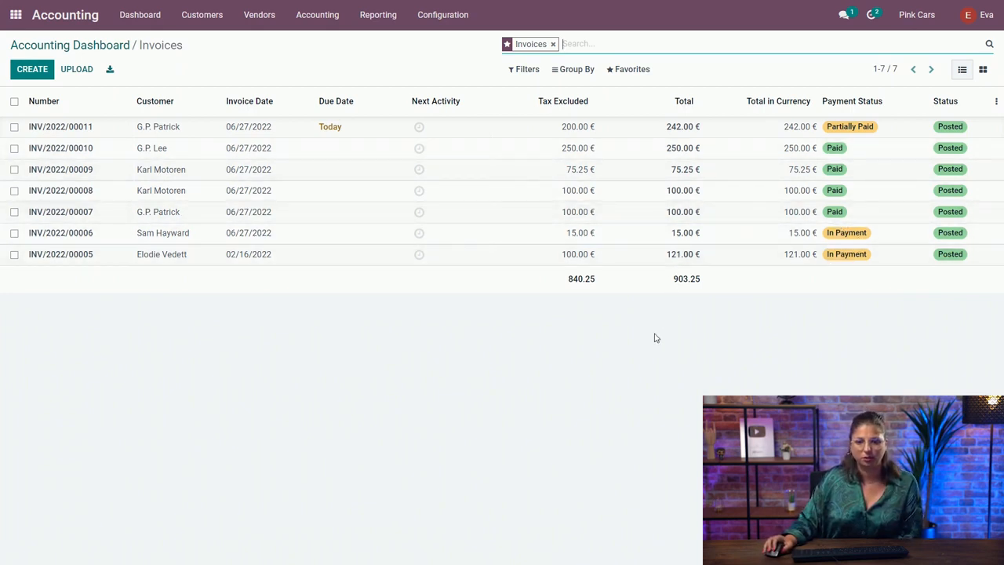
- Open invoice INV/2022/00010 and follow its payment details through to the payment's journal entry
left_click(616, 152)
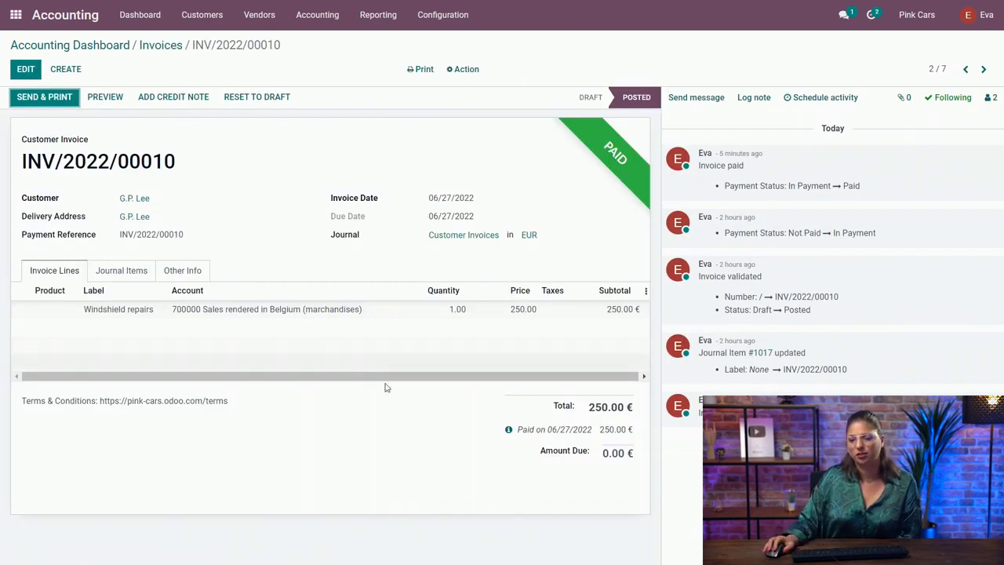
left_click(508, 430)
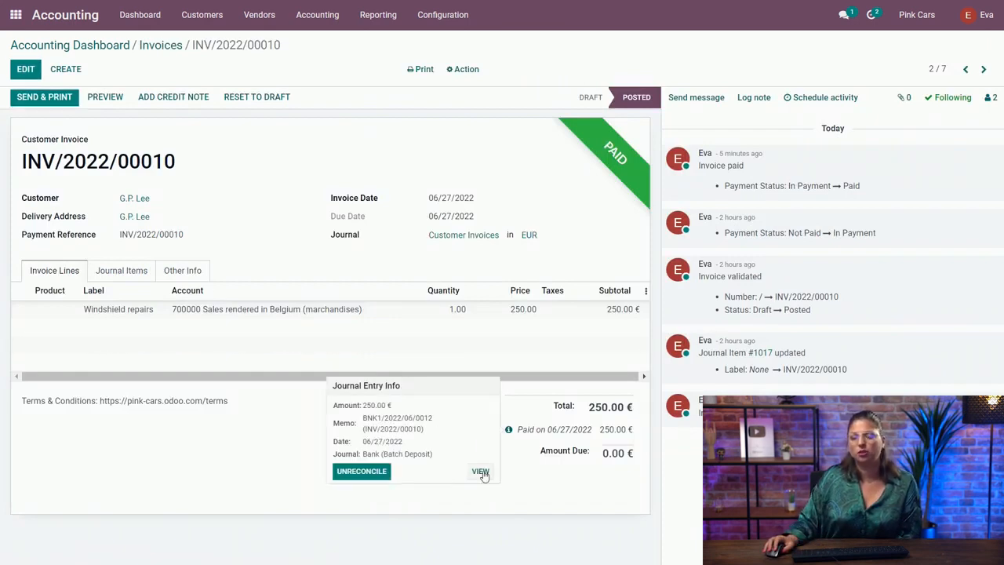
left_click(480, 472)
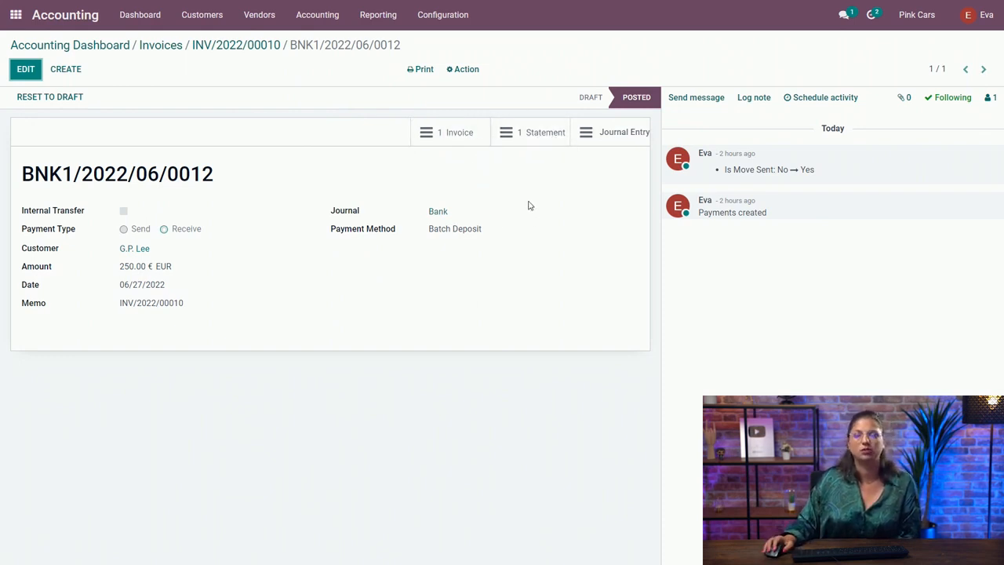
left_click(624, 133)
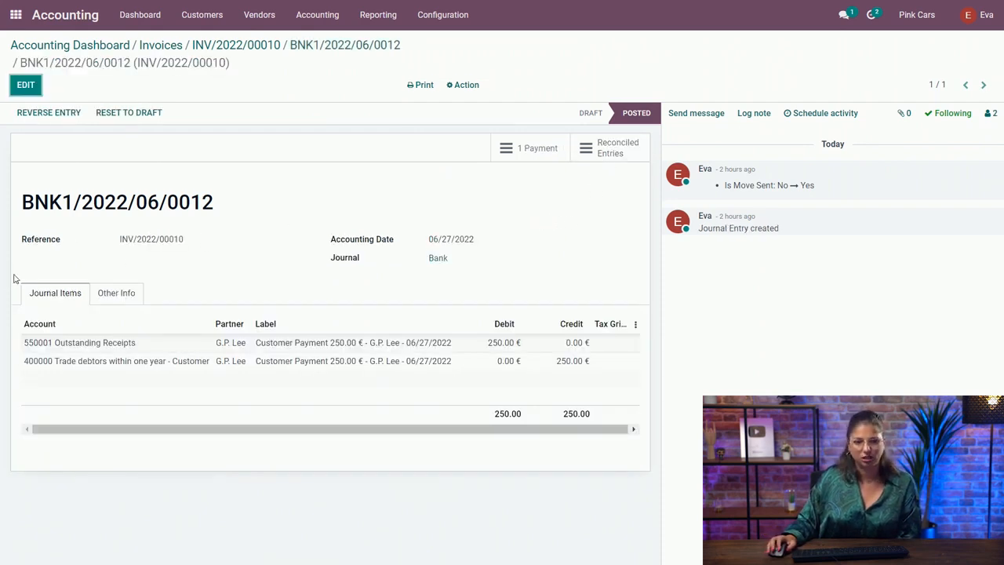
- Examine the payment's reconciled entries by expanding all three journal entry groups, and return to payment BNK1/2022/06/0012
left_click(614, 152)
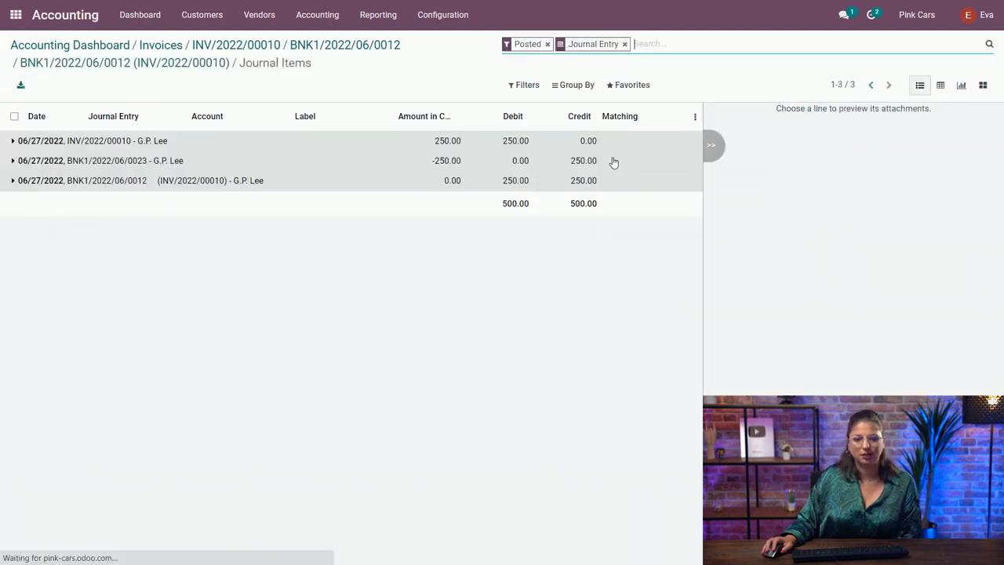
left_click(143, 180)
left_click(157, 161)
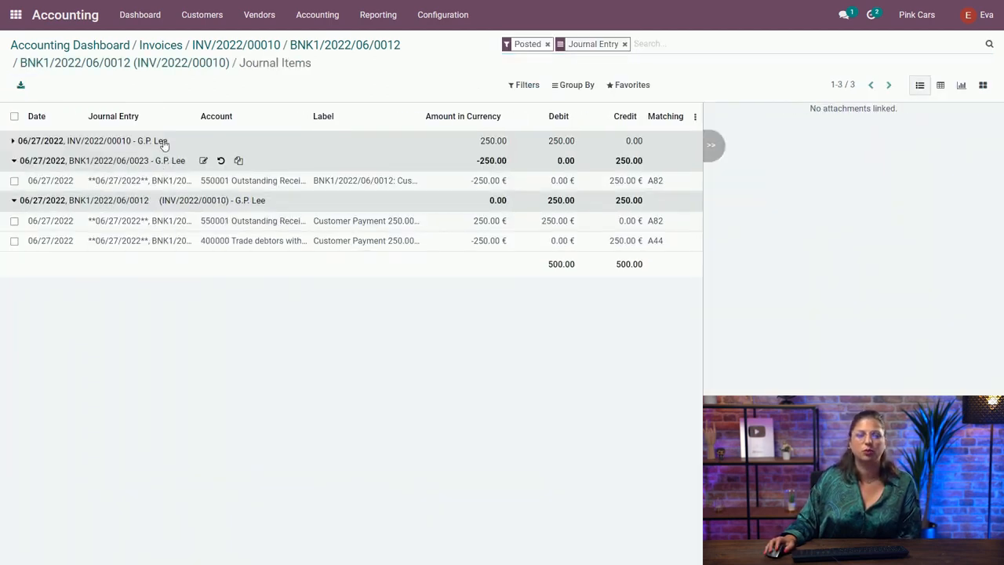
left_click(160, 140)
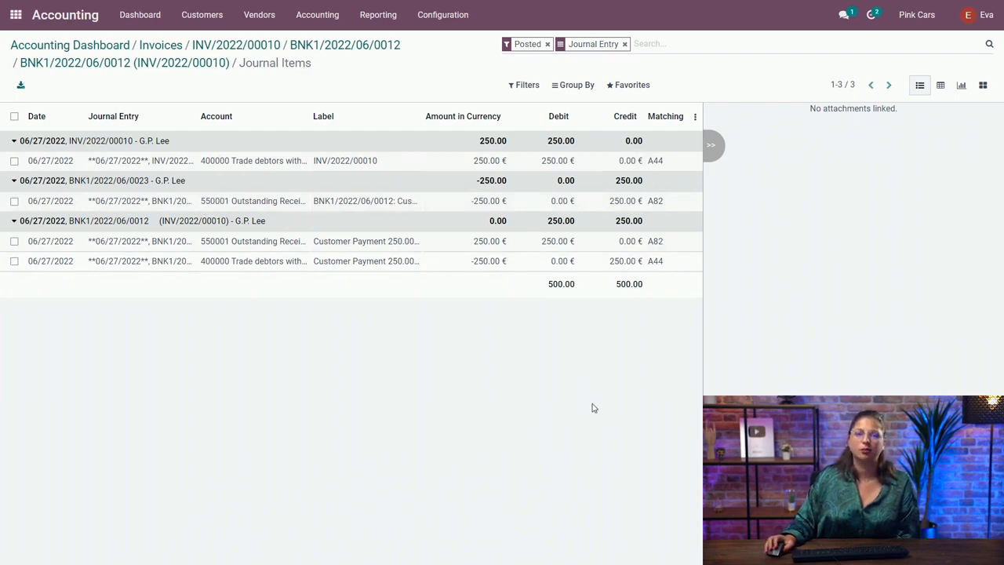
left_click(334, 45)
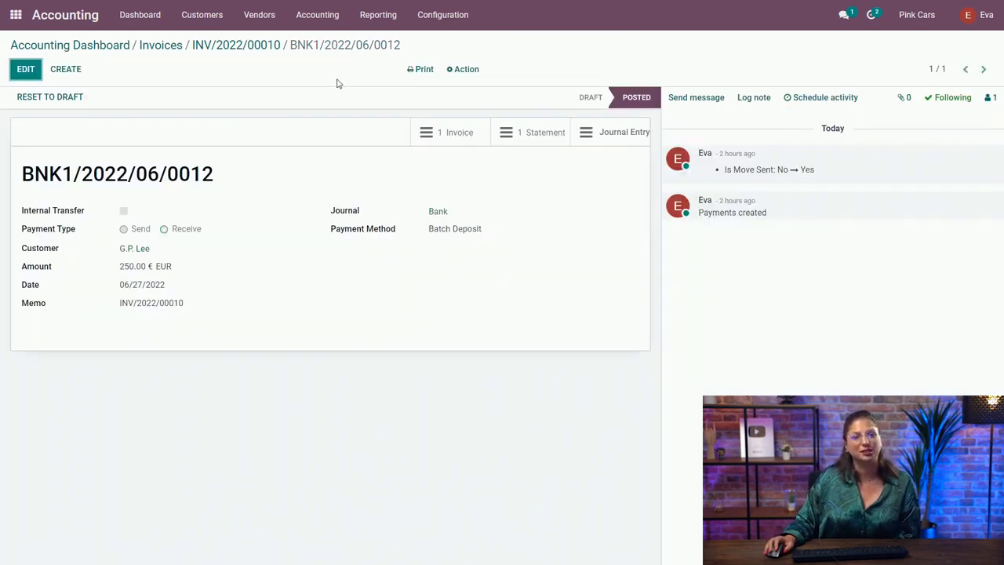